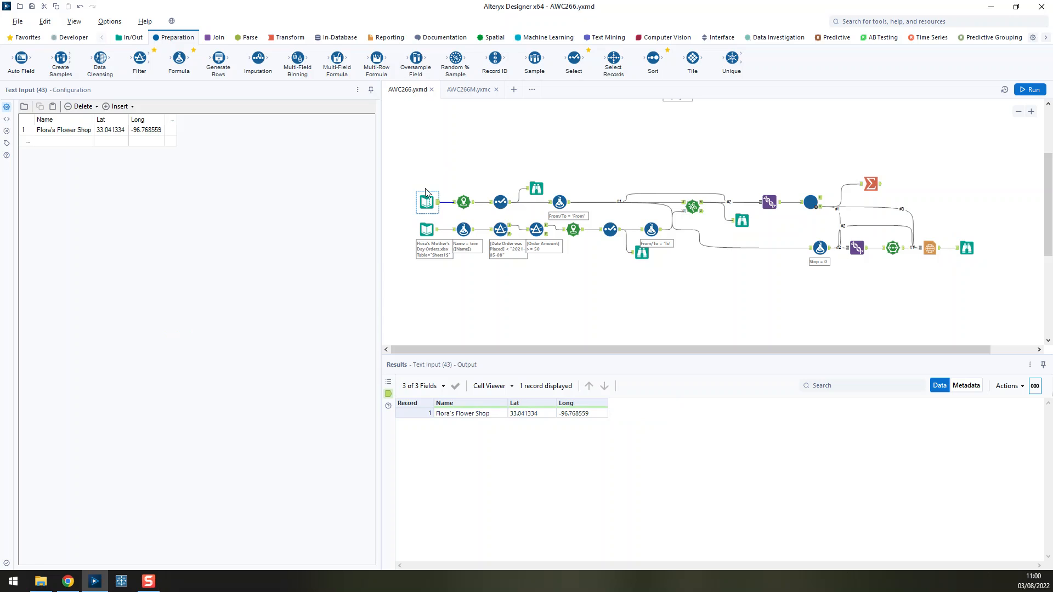
# - Inspect the flower shop branch: the Create Points fields and the shop's location on the Browse map
pyautogui.keyDown('ctrl'); pyautogui.click(471, 205); pyautogui.keyUp('ctrl')
pyautogui.keyDown('ctrl'); pyautogui.click(475, 207); pyautogui.keyUp('ctrl')
pyautogui.keyDown('ctrl'); pyautogui.click(465, 204); pyautogui.keyUp('ctrl')
pyautogui.click(464, 204)
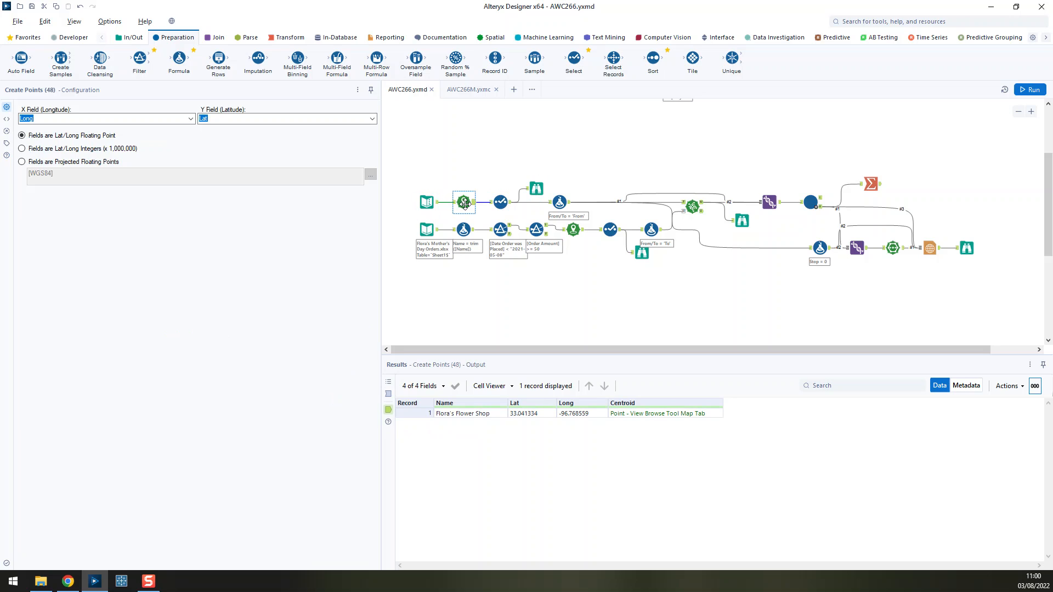
pyautogui.click(535, 188)
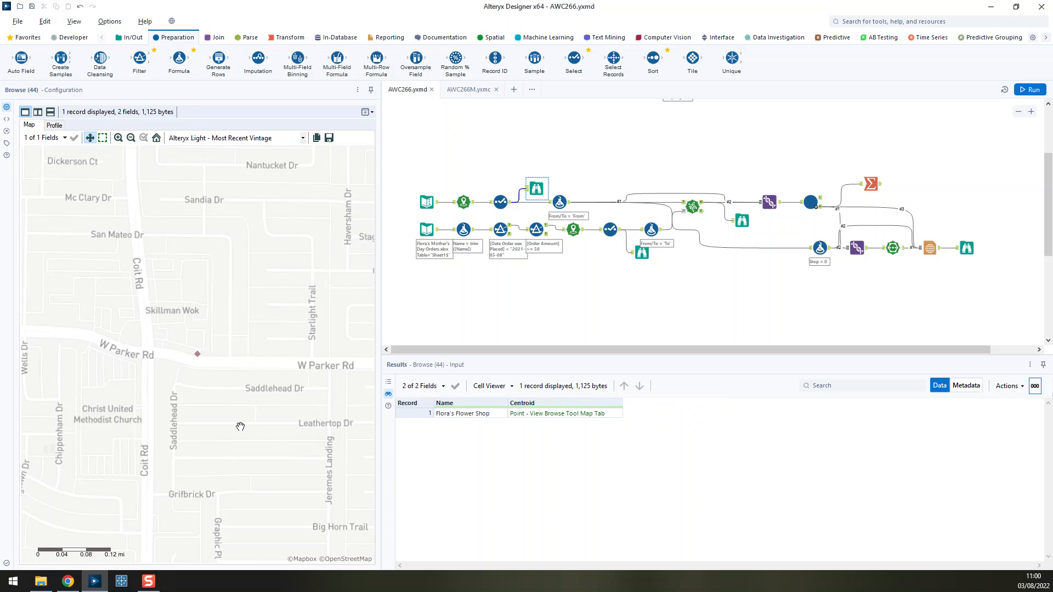
# - Inspect the orders branch: Excel input, name-trimming formula, order date and order amount filters, and the mapped delivery points
pyautogui.click(435, 232)
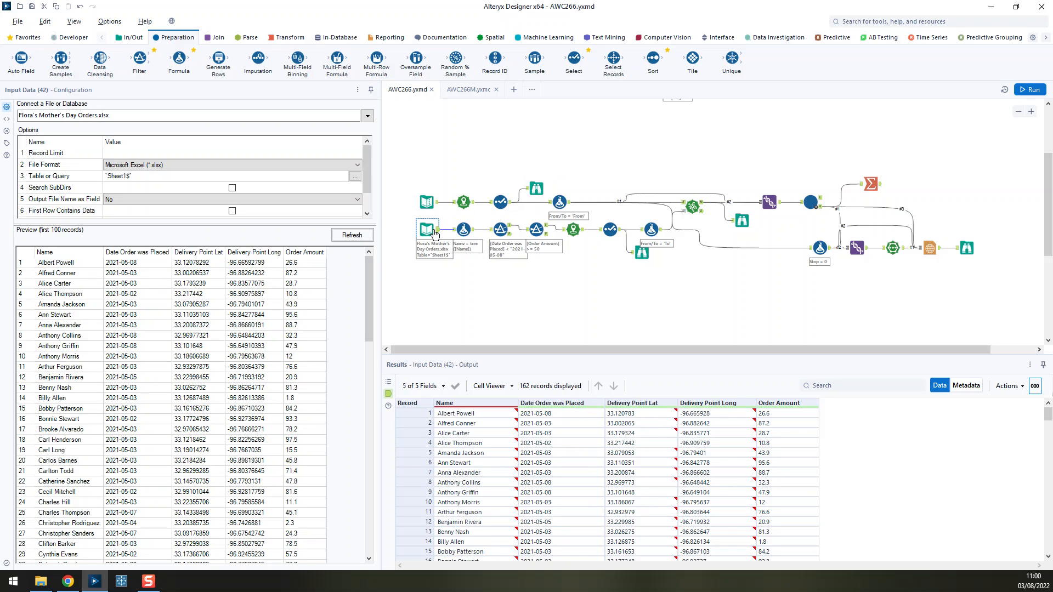
pyautogui.click(463, 222)
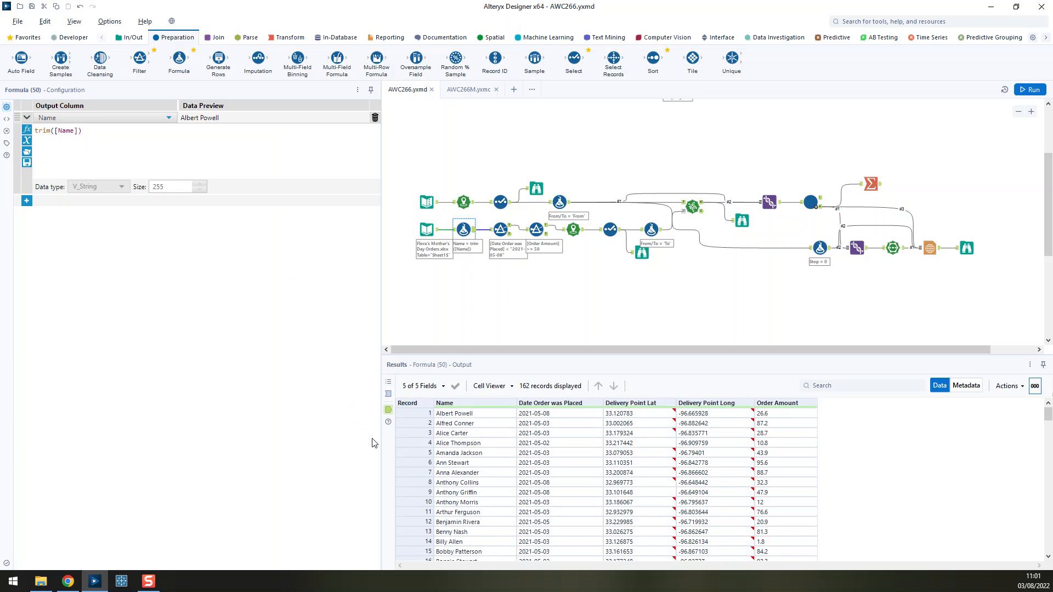
pyautogui.click(499, 229)
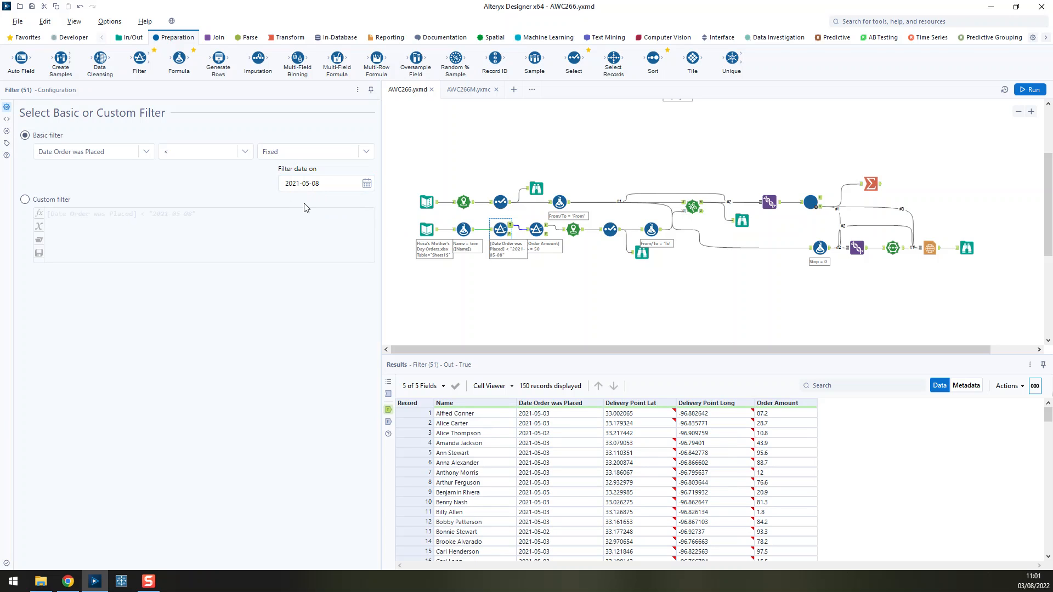
pyautogui.click(537, 228)
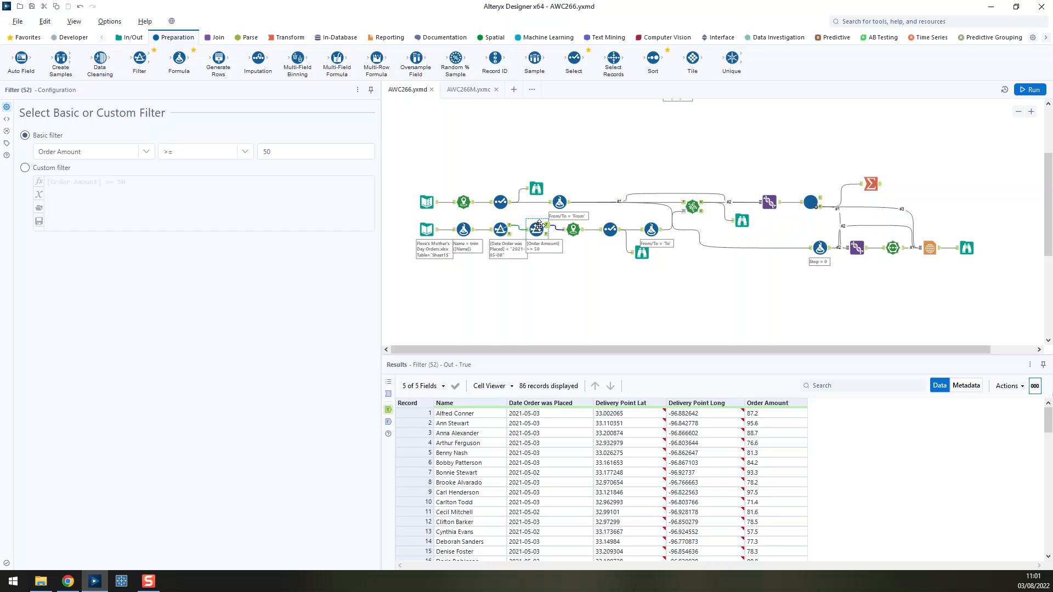
pyautogui.click(638, 249)
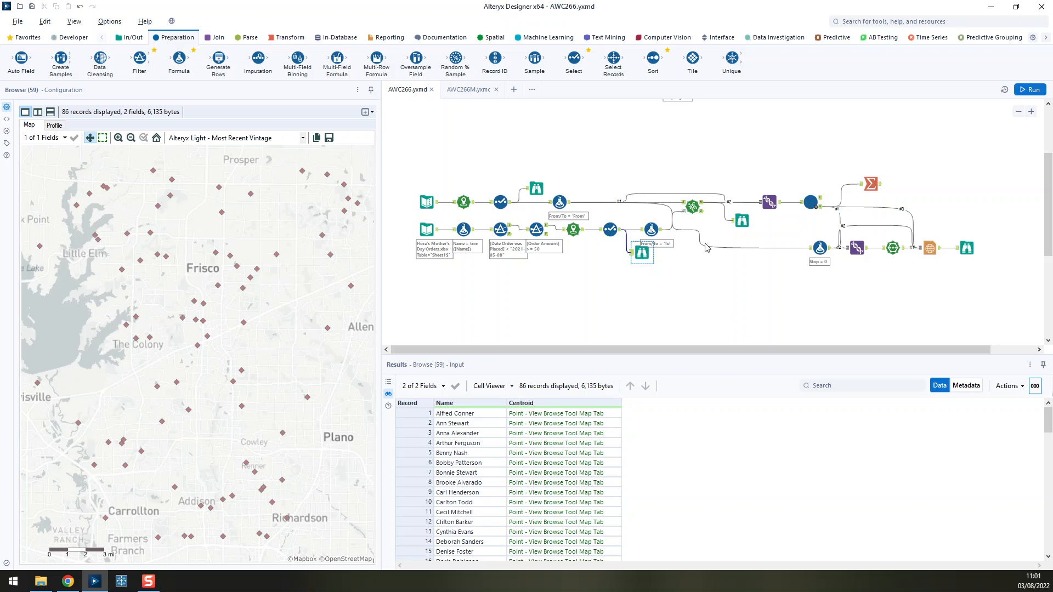
# - Review the Find Nearest settings, the map of its matched delivery points, and the Union combining them with the shop
pyautogui.click(686, 216)
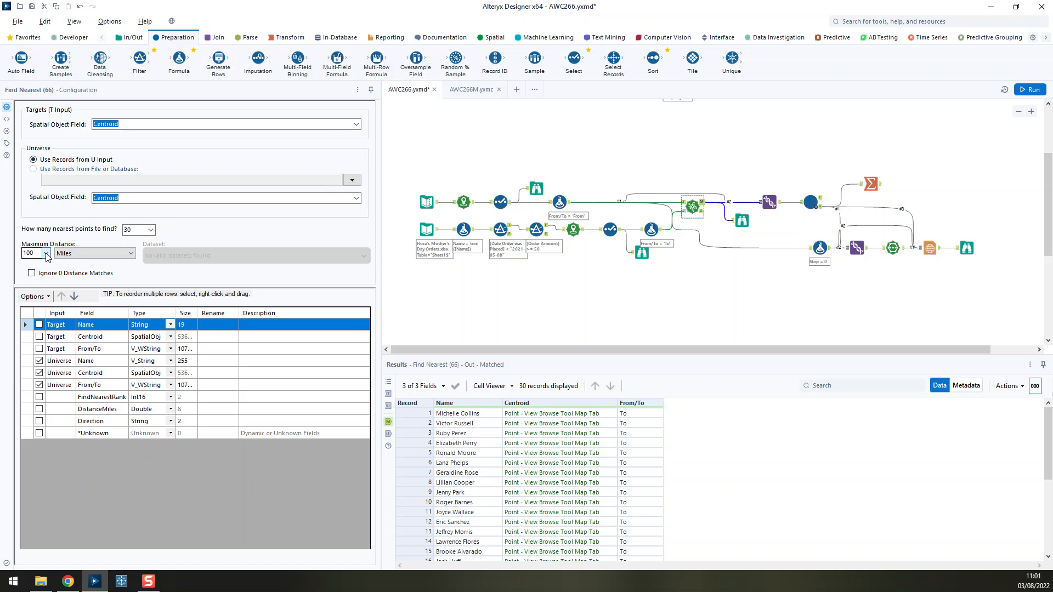
pyautogui.click(743, 221)
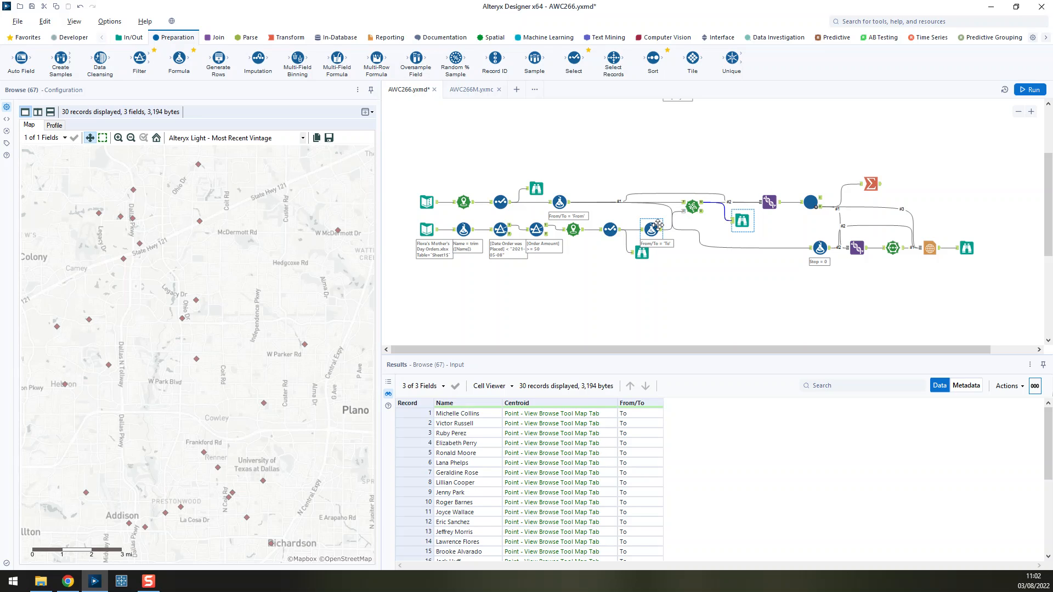
pyautogui.click(770, 202)
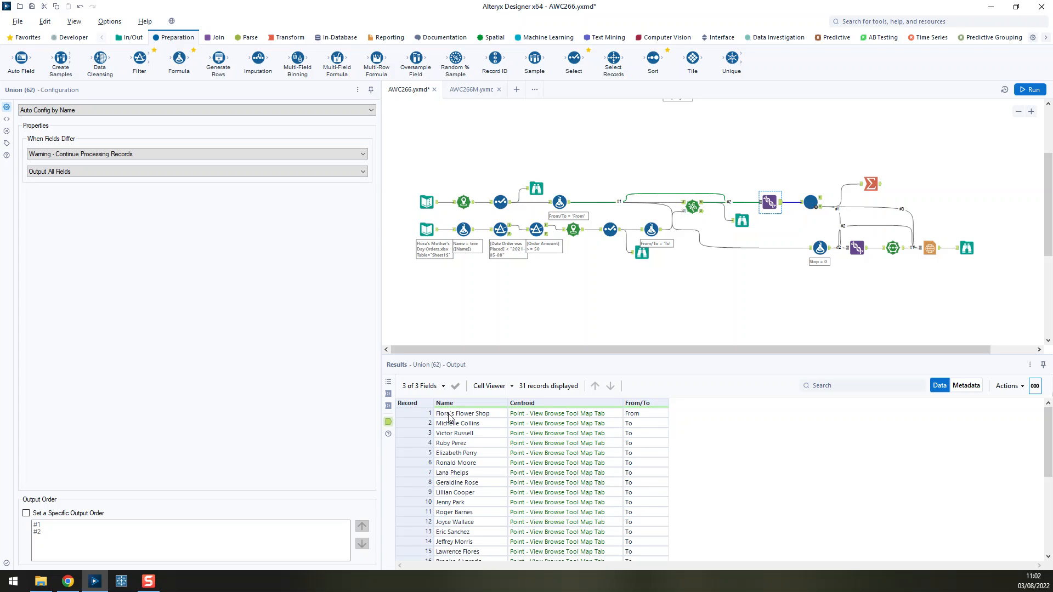
# - Open the AWC266M macro and examine its From/To filter outputs and Find Nearest configuration
pyautogui.click(472, 90)
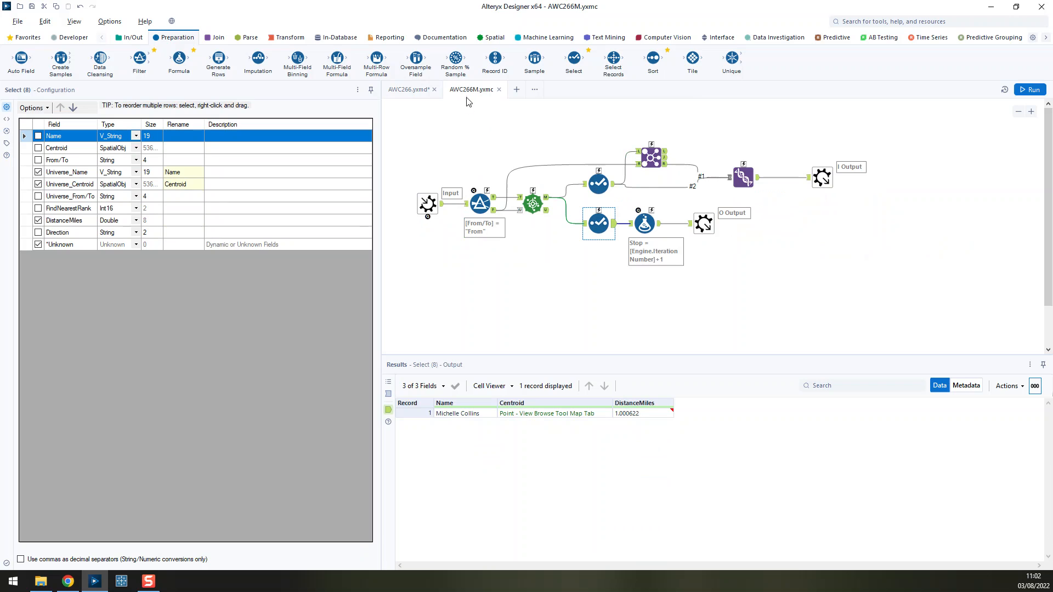
pyautogui.click(494, 199)
pyautogui.click(495, 210)
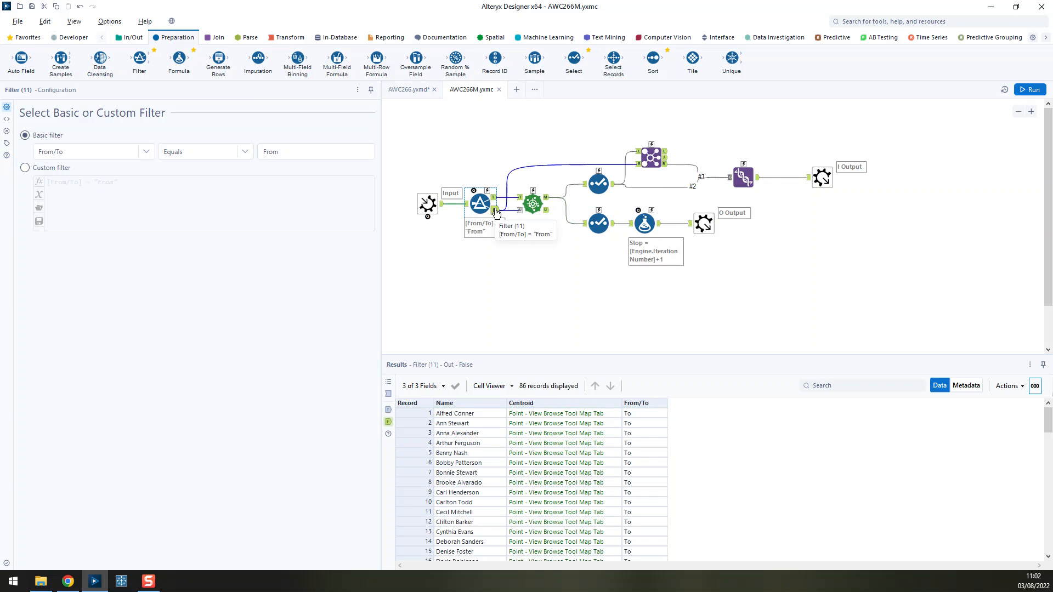
pyautogui.click(521, 204)
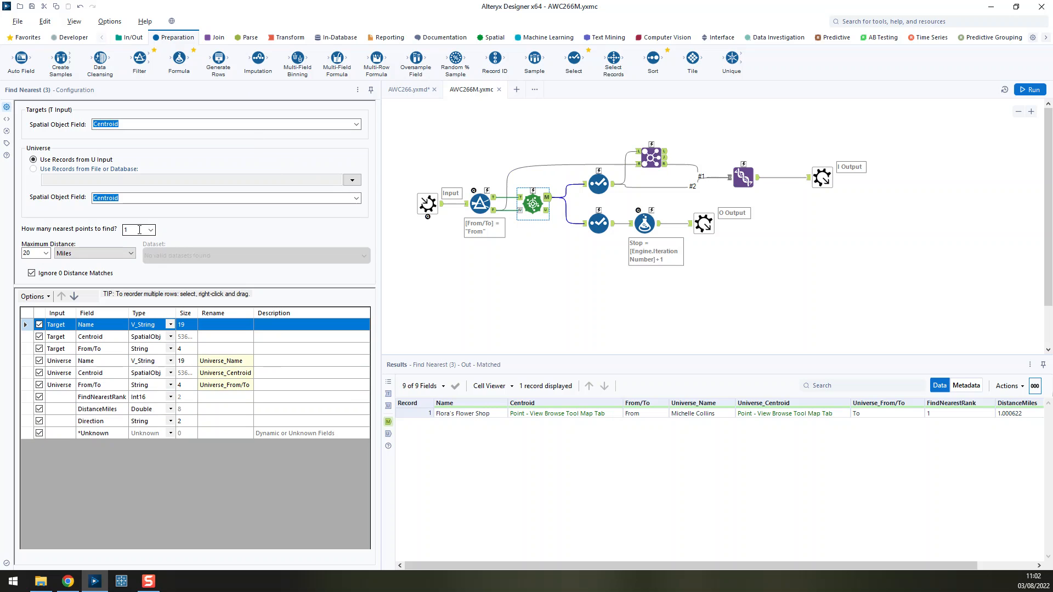
# - Examine how the macro's upper Select tool renames the universe fields and how the Join's right output excludes the matched stop
pyautogui.click(593, 185)
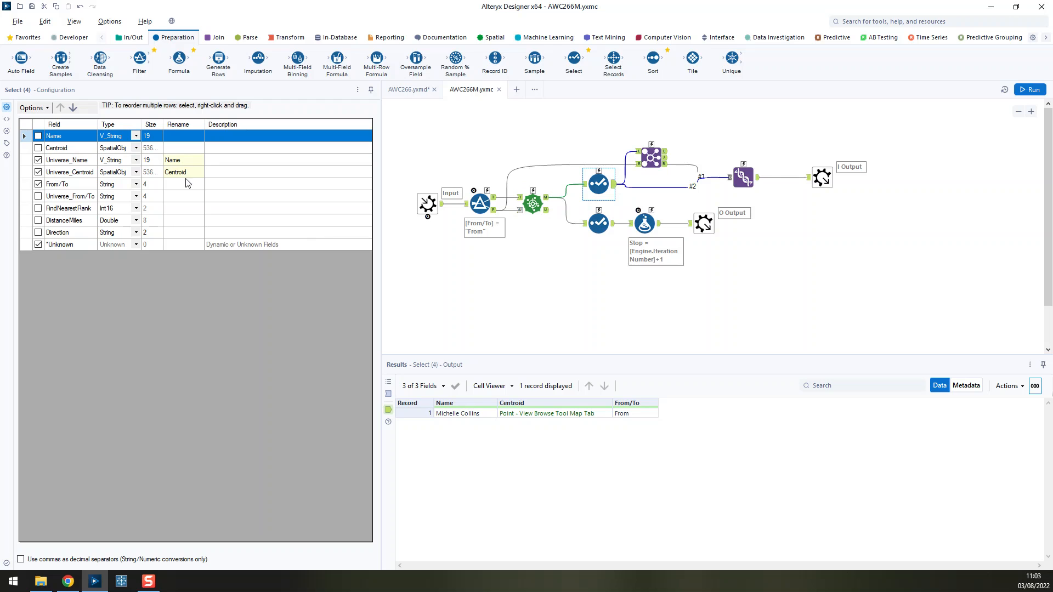
pyautogui.click(77, 187)
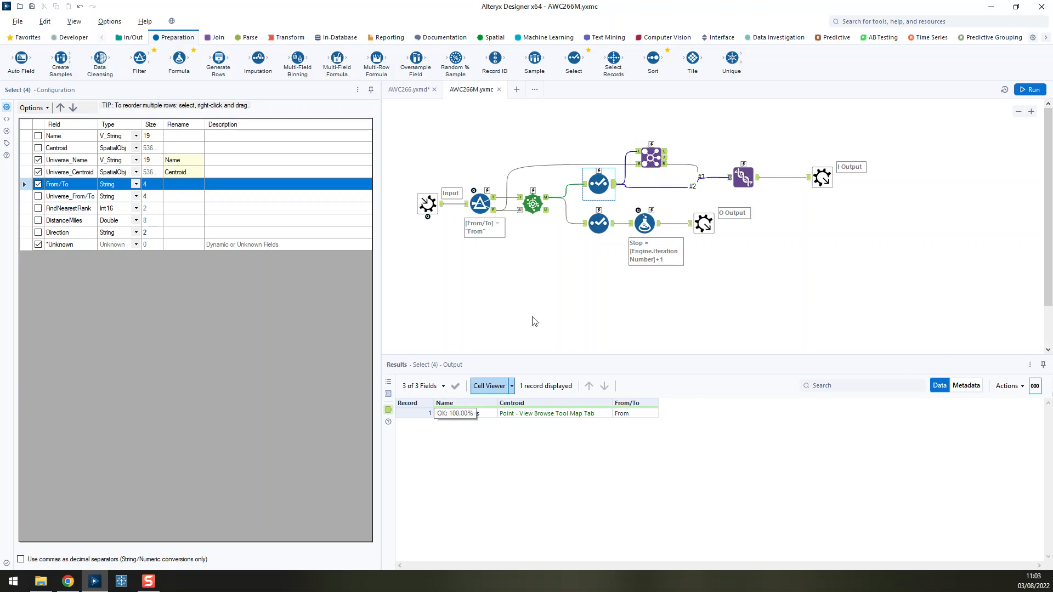
pyautogui.click(668, 163)
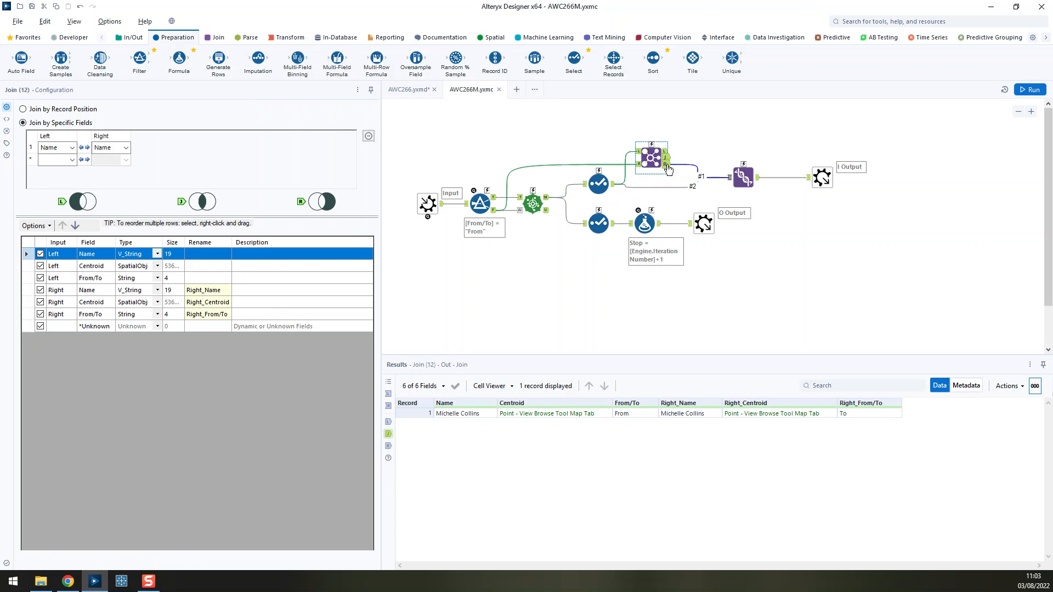
pyautogui.click(665, 165)
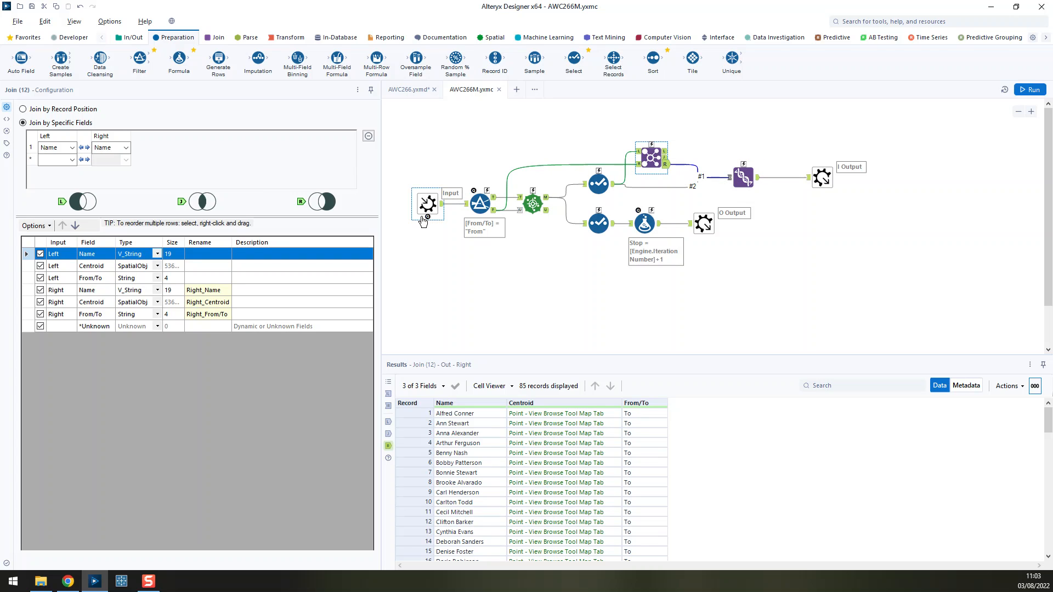
# - Review the Union's combined records and the Iteration Output that they feed in the macro
pyautogui.click(734, 182)
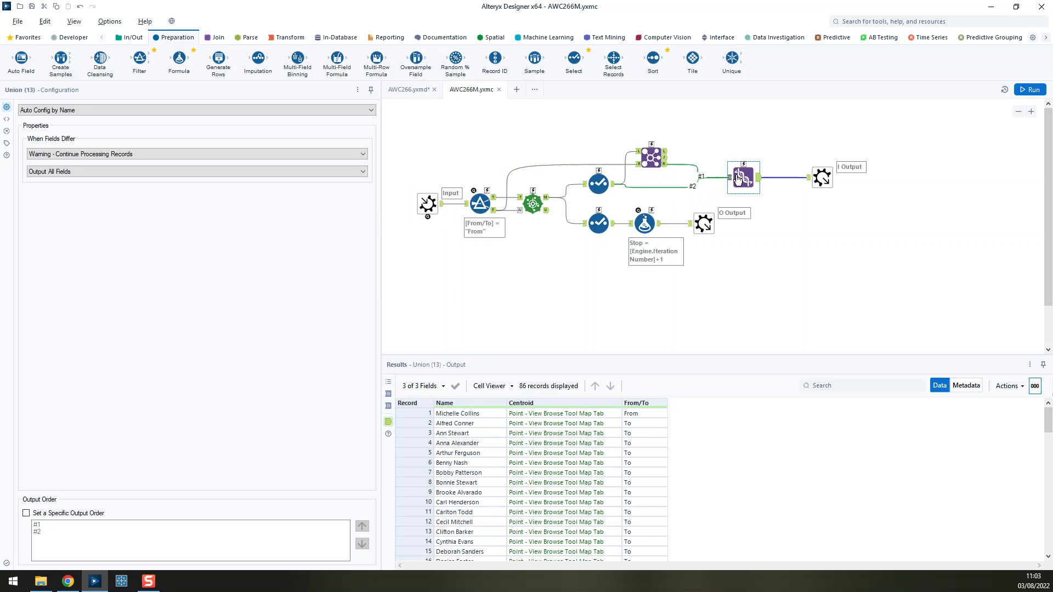
pyautogui.scroll(-12, 614, 453)
pyautogui.scroll(12, 613, 453)
pyautogui.click(822, 177)
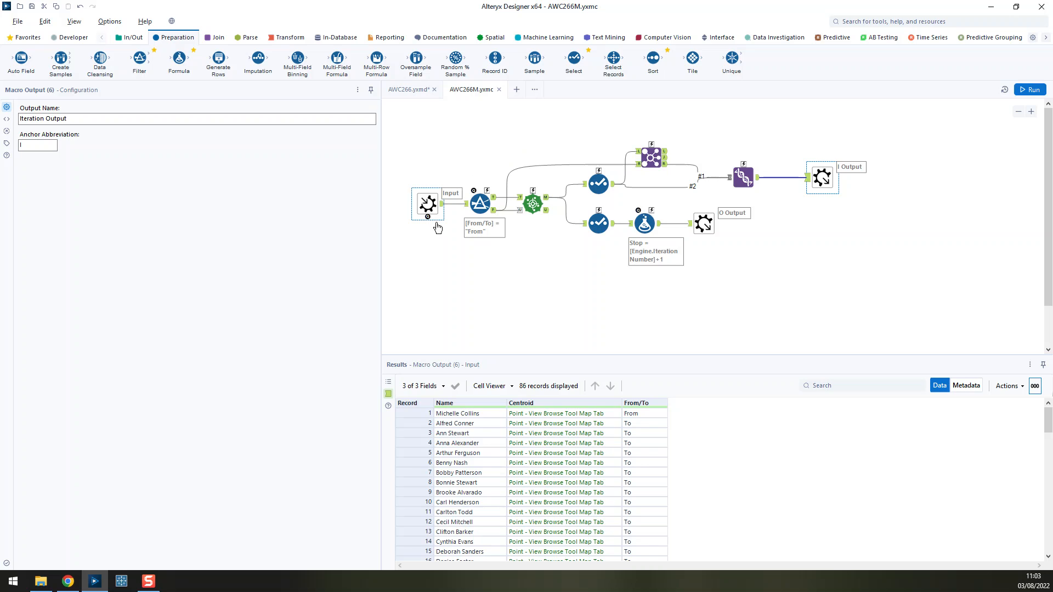
# - Compare the macro's two Select tools and inspect the Stop formula feeding the O output
pyautogui.click(607, 224)
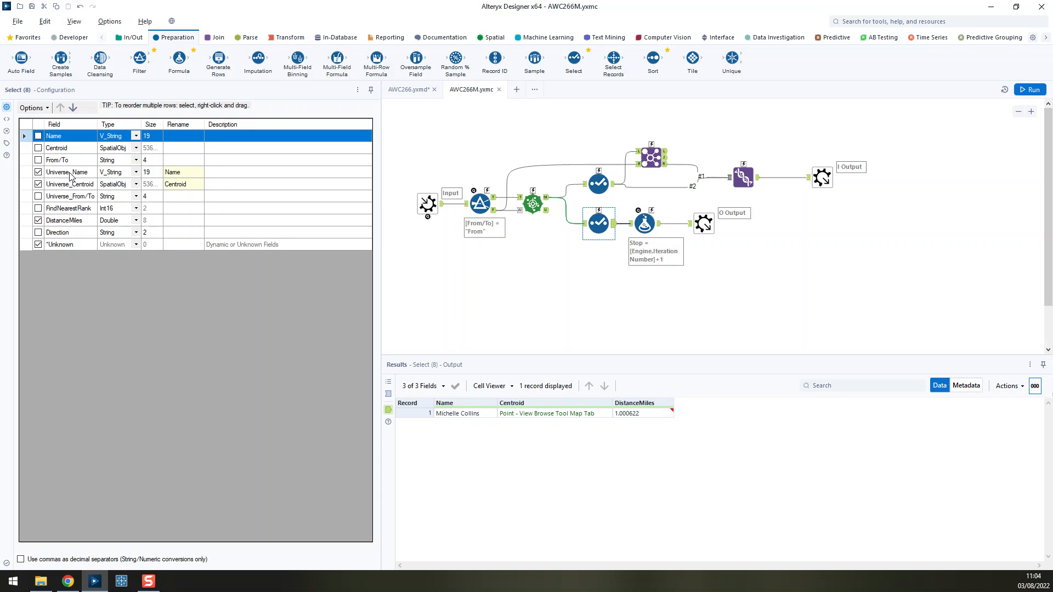
pyautogui.click(592, 183)
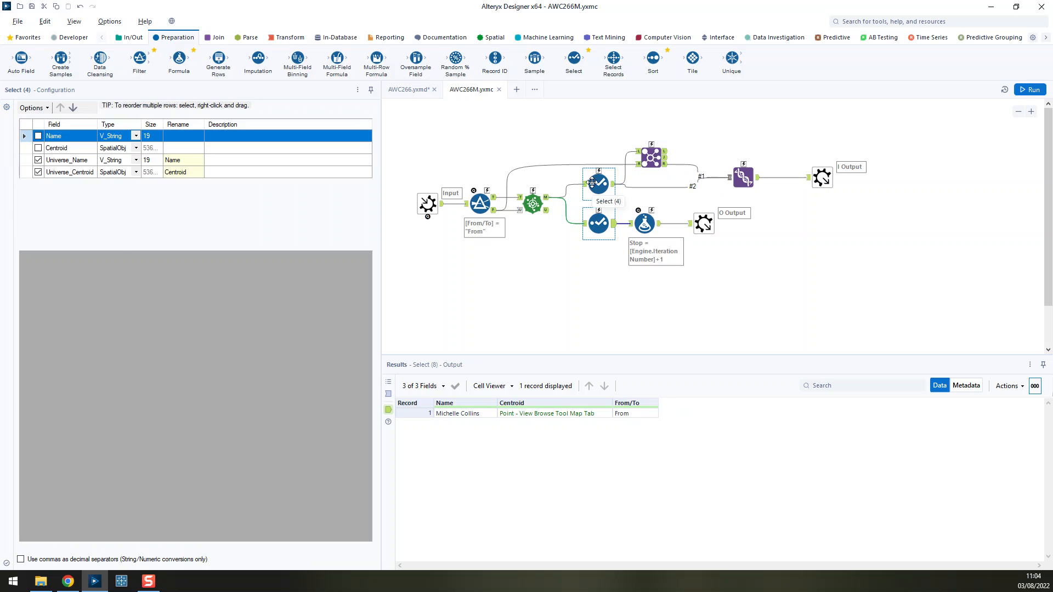
pyautogui.click(595, 220)
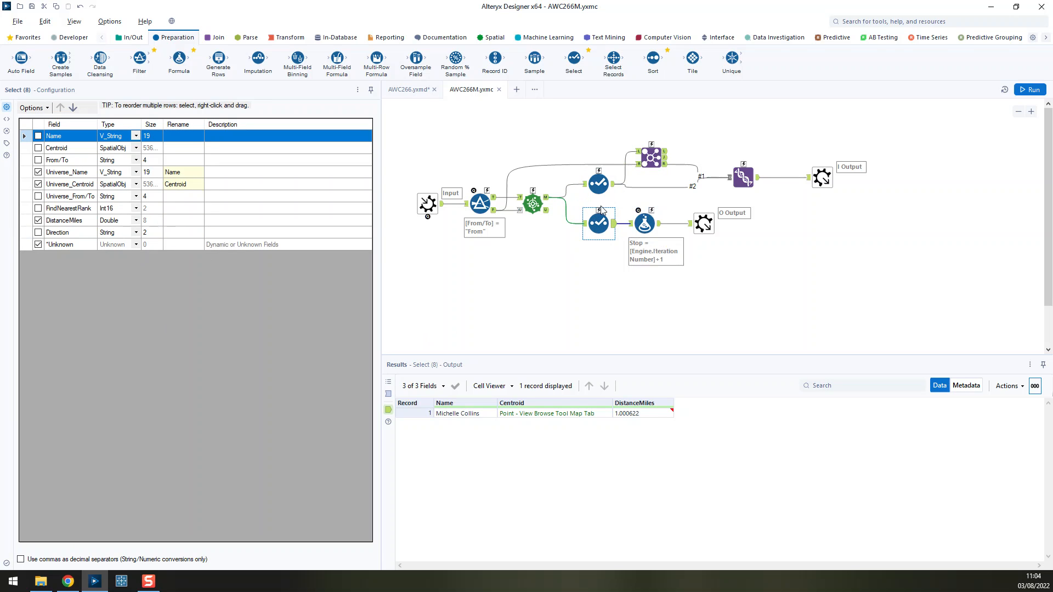
pyautogui.click(644, 224)
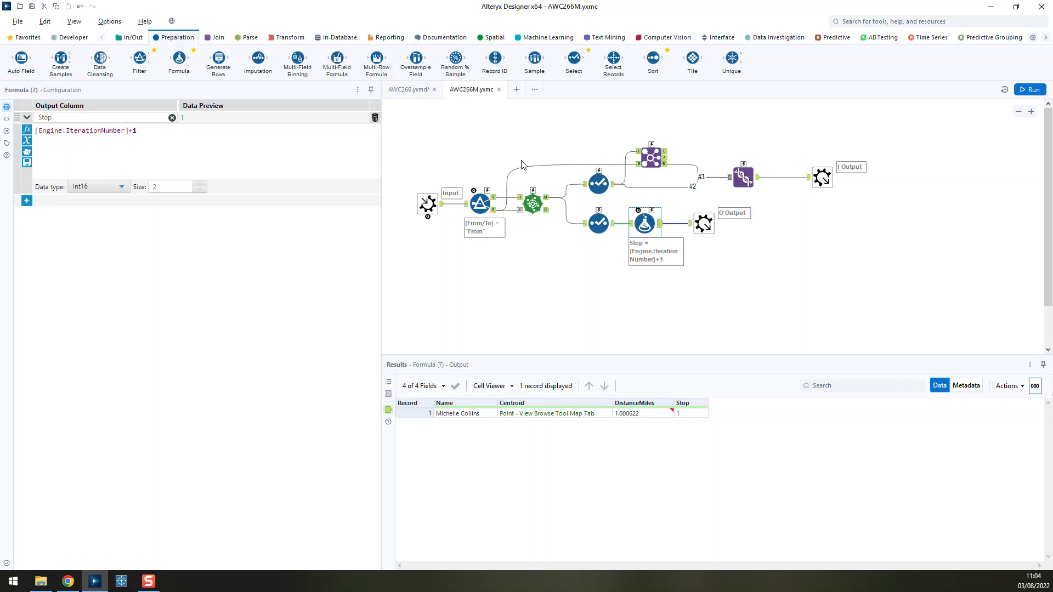
# - Return to the AWC266 workflow and inspect the iterative macro's output and the Summarize tool that totals DistanceMiles
pyautogui.click(428, 90)
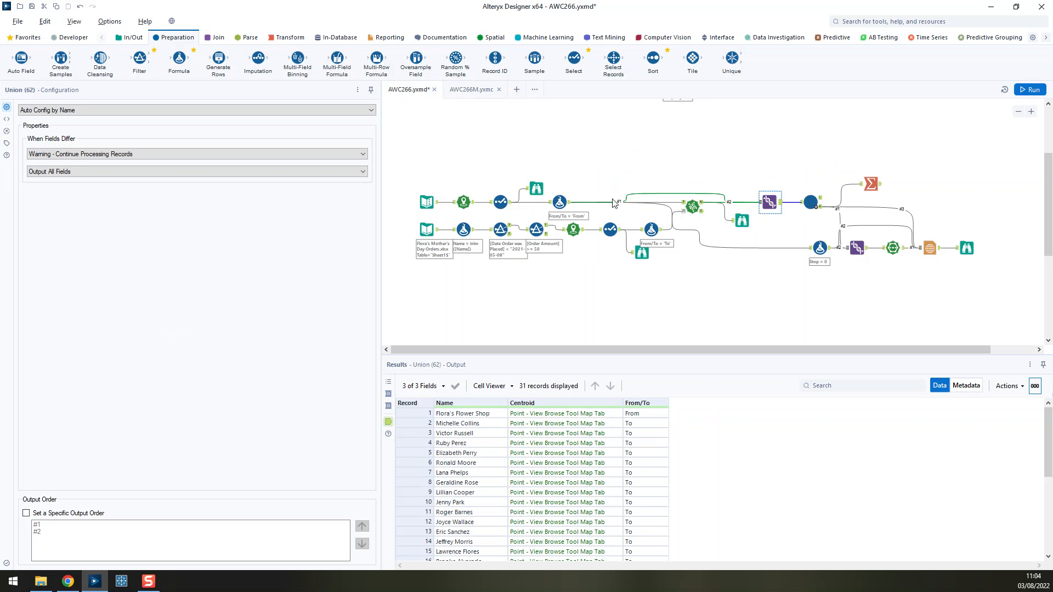
pyautogui.click(820, 211)
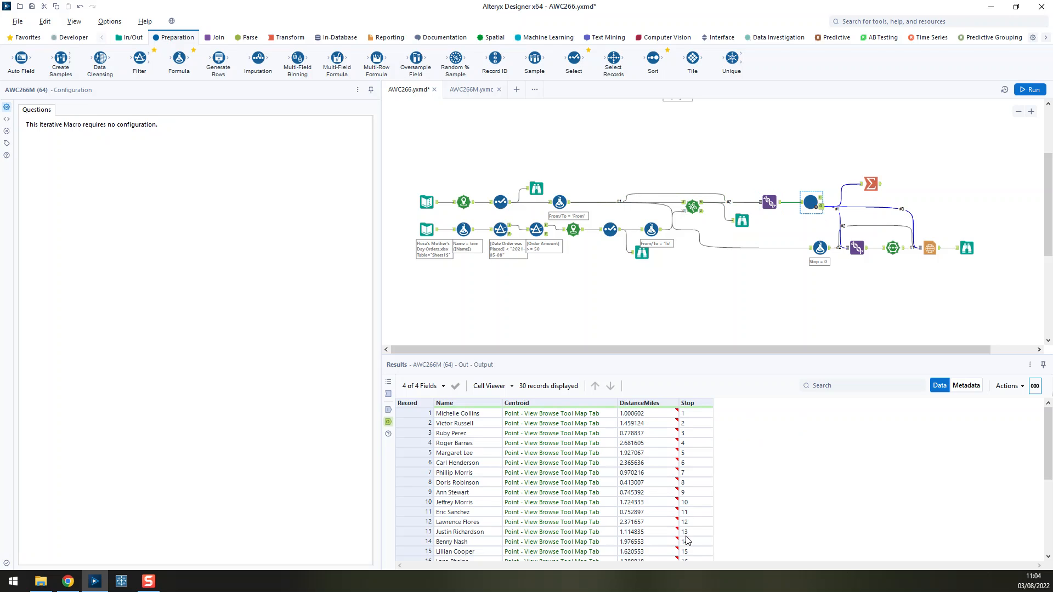
pyautogui.moveTo(674, 534)
pyautogui.click(864, 187)
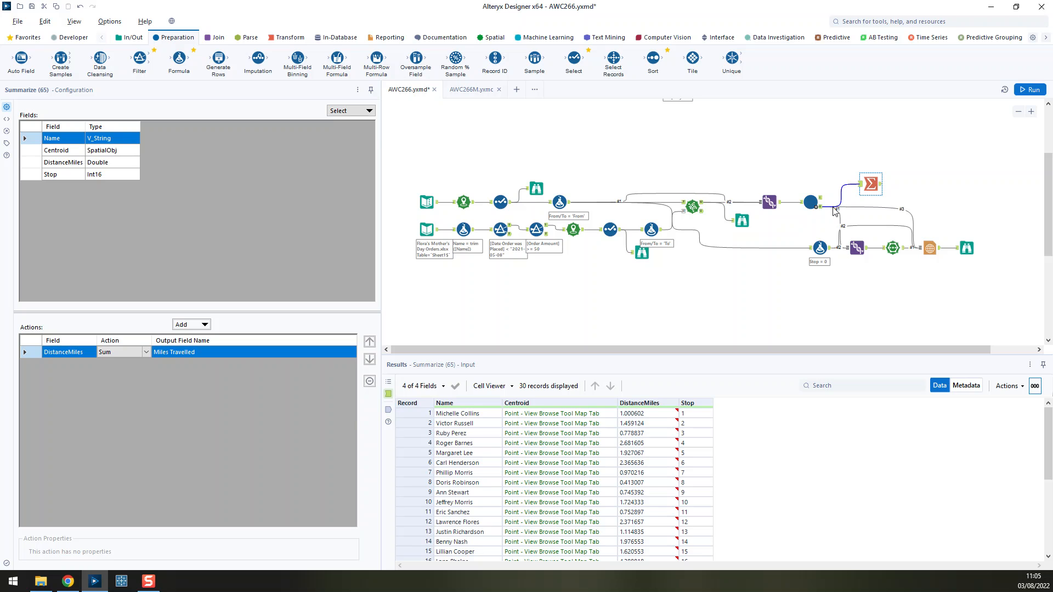
# - Inspect the Report Map's inputs, the Union and Poly-Build tools behind the route line, and the rendered route map
pyautogui.click(930, 248)
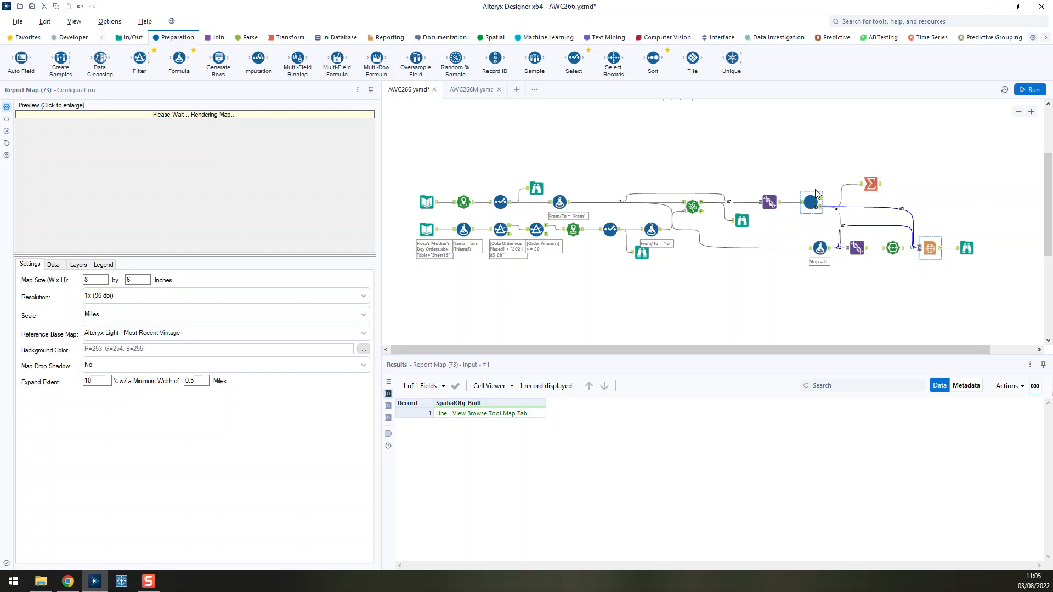
pyautogui.click(858, 242)
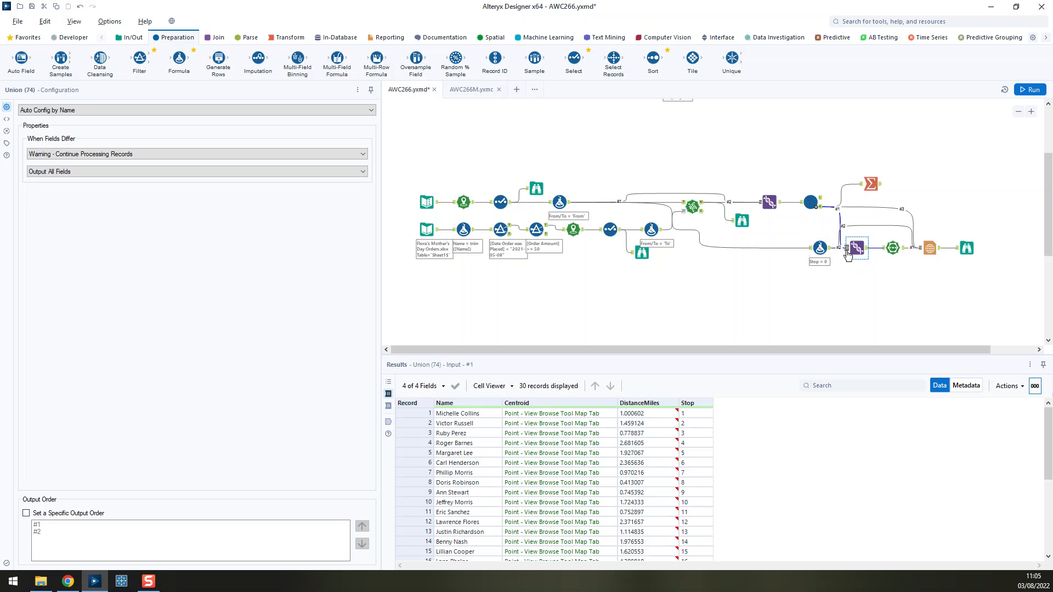
pyautogui.click(892, 248)
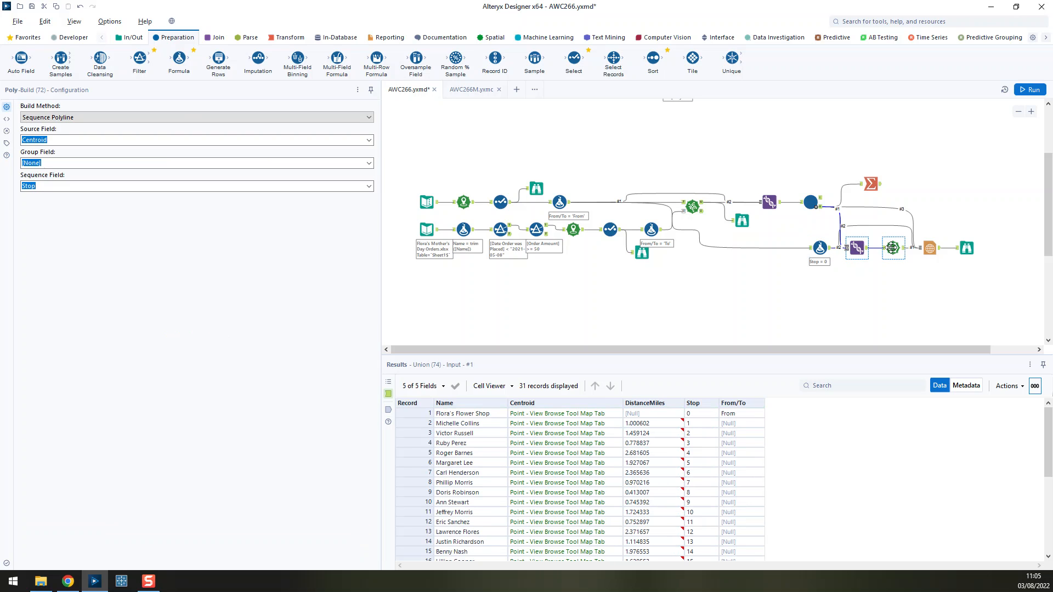
pyautogui.click(493, 39)
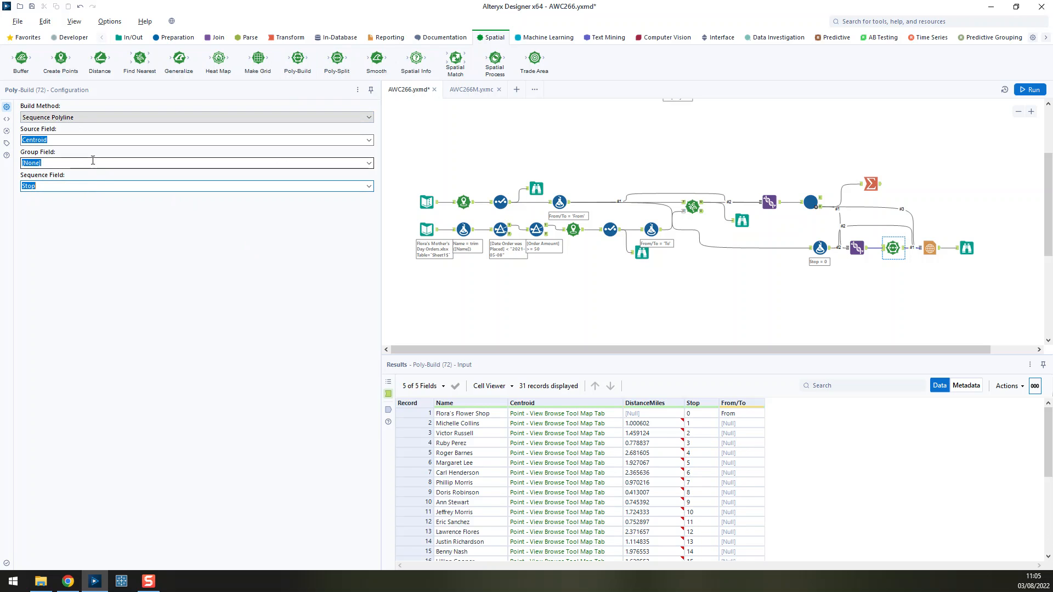
pyautogui.click(967, 249)
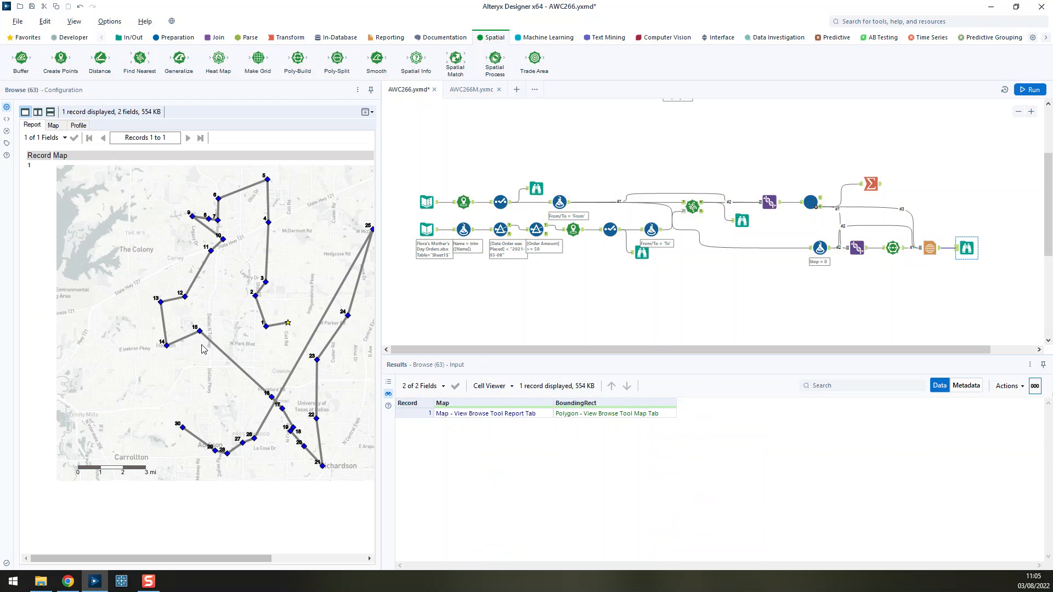
# - Review the Report Map's layers, the data connections offered for a lines layer, and the #1 line layer's settings
pyautogui.click(919, 252)
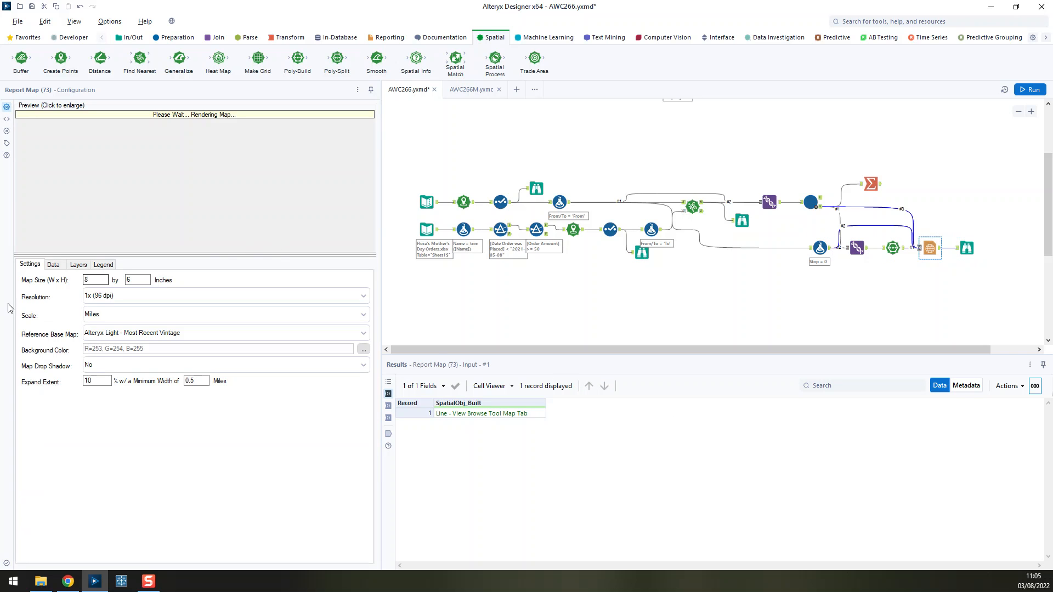
pyautogui.click(78, 265)
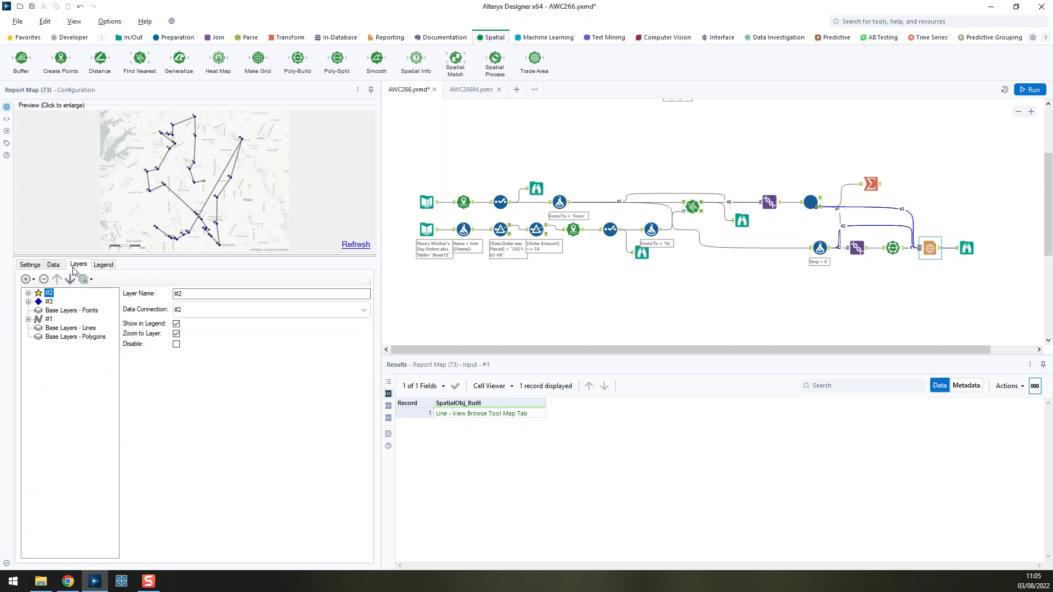
pyautogui.click(33, 279)
pyautogui.moveTo(106, 305)
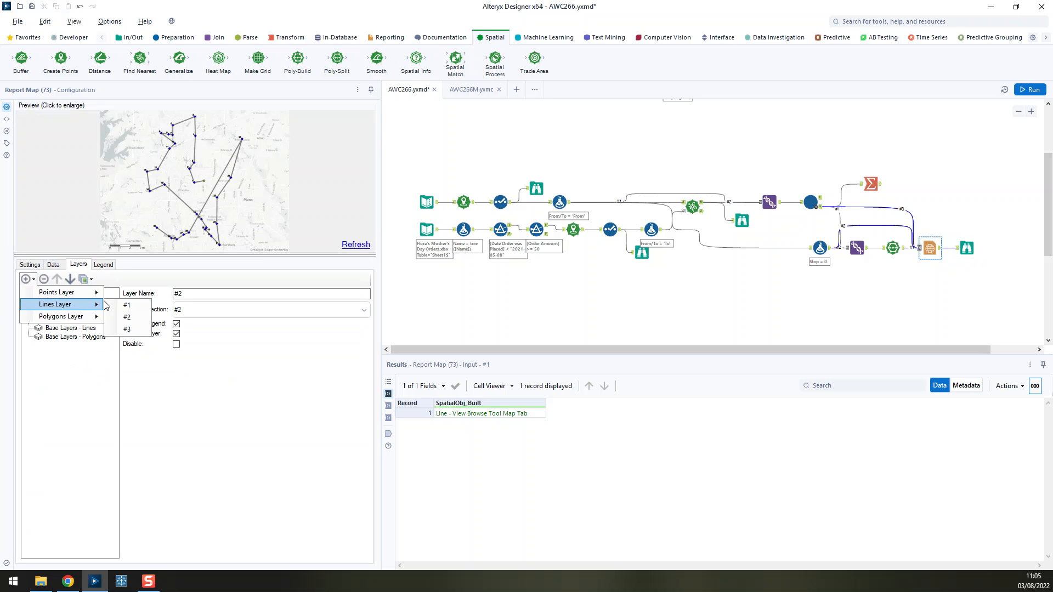
pyautogui.click(133, 307)
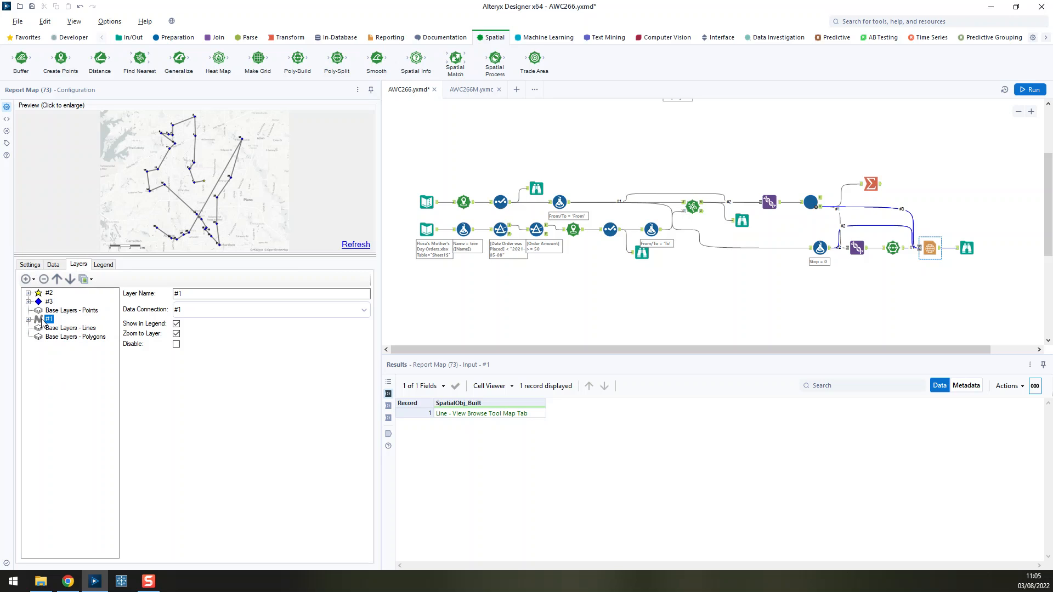
# - Review the #2 points layer, the data connections offered for a points layer, and the #2 layer's point style settings
pyautogui.click(48, 294)
pyautogui.click(26, 280)
pyautogui.moveTo(36, 292)
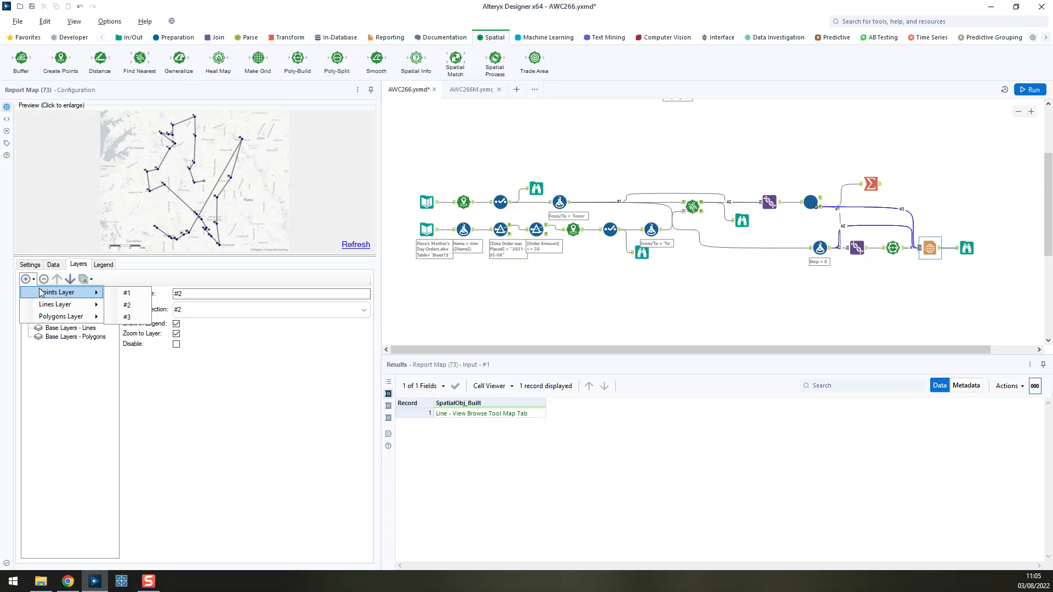
pyautogui.click(127, 317)
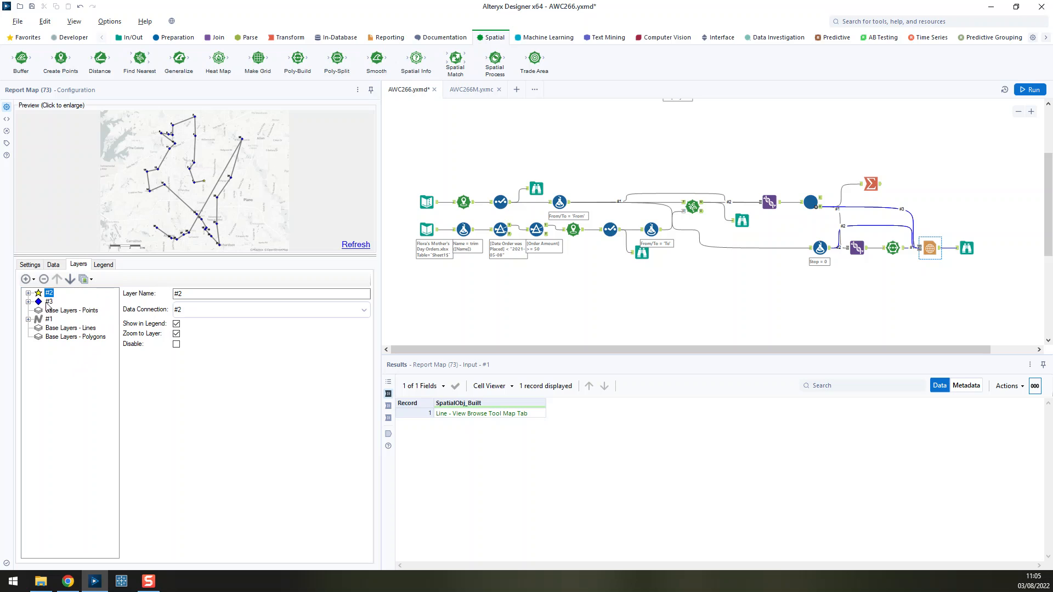
pyautogui.click(28, 294)
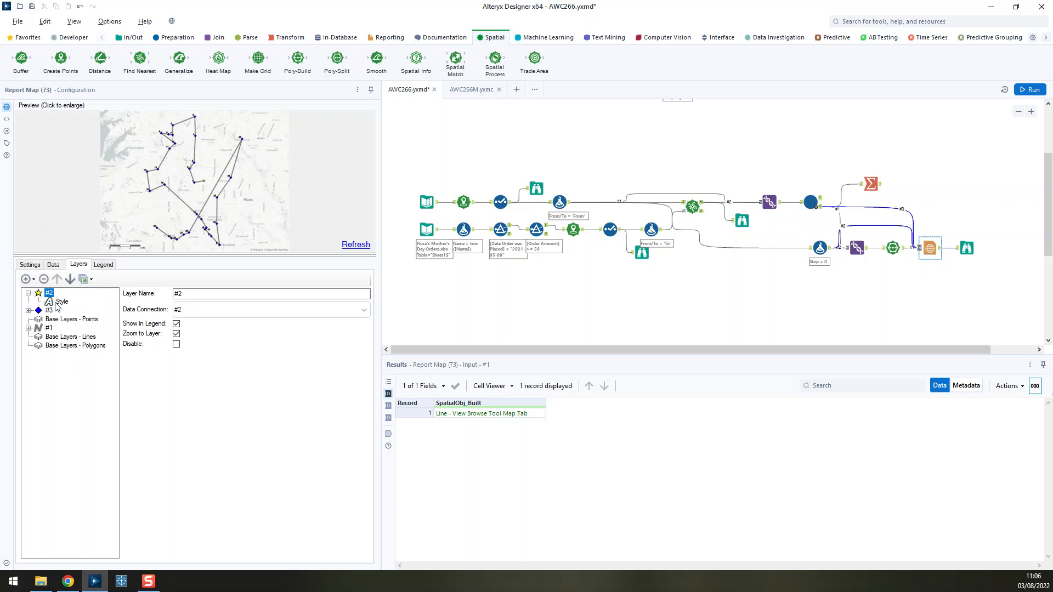
pyautogui.click(56, 304)
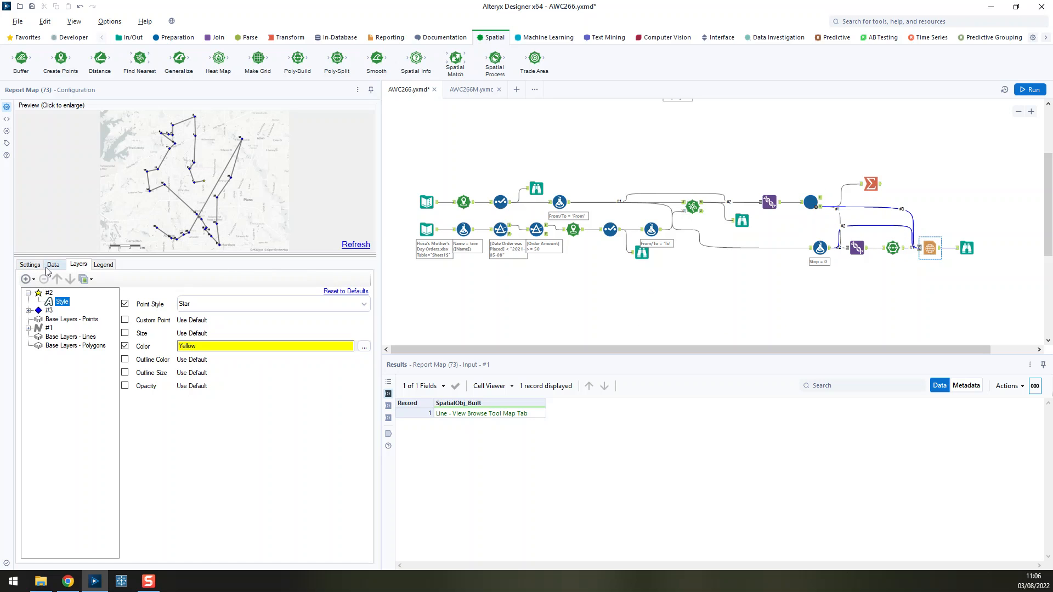
# - Recheck the connections offered for a points layer and inspect the style settings of the #3 layer
pyautogui.click(26, 279)
pyautogui.moveTo(60, 292)
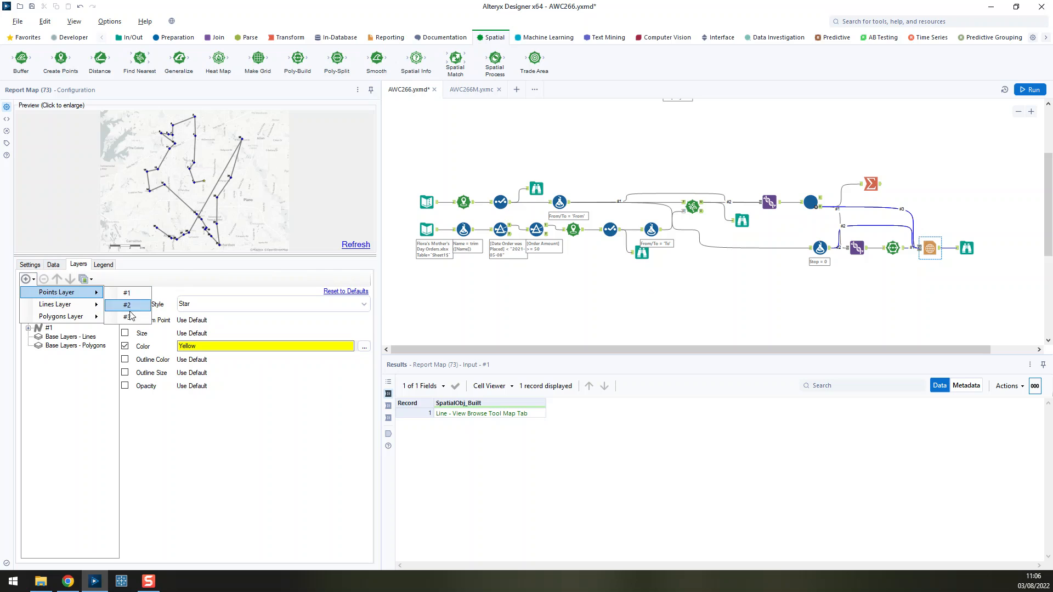
pyautogui.click(131, 317)
pyautogui.click(28, 311)
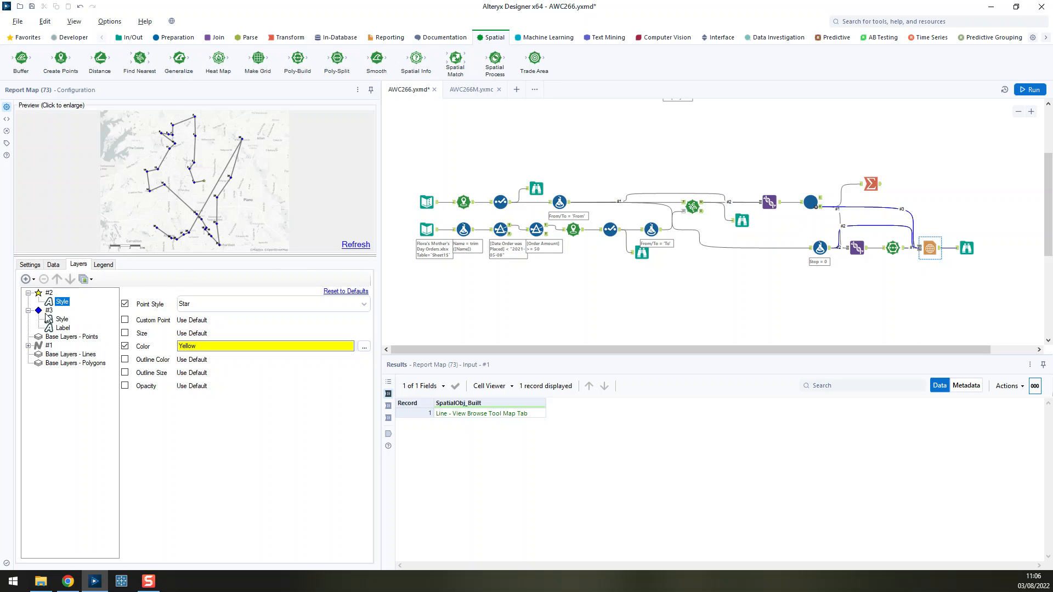
pyautogui.click(53, 323)
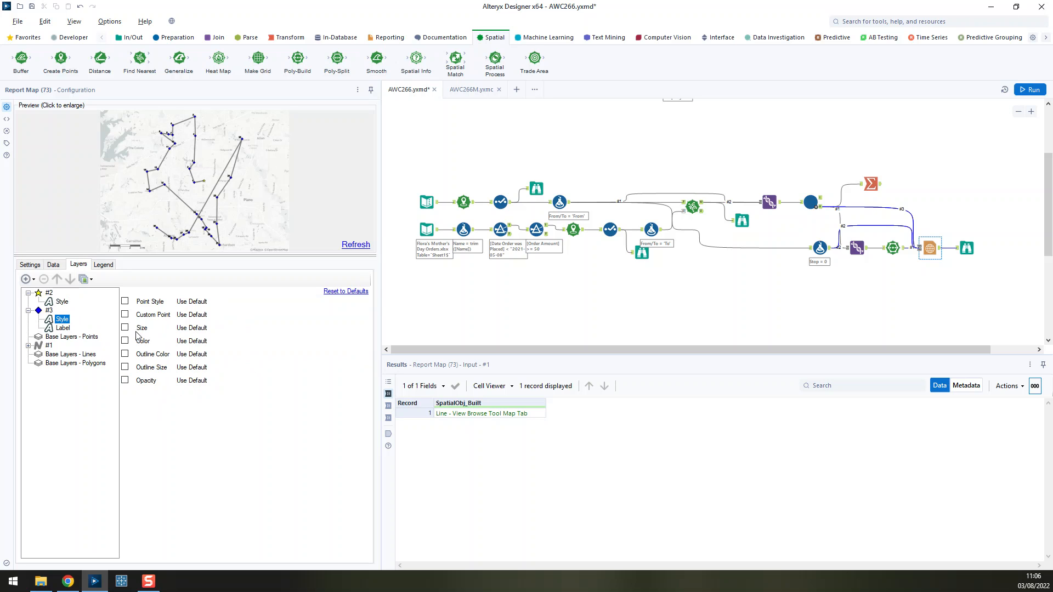
# - Inspect the #3 connection's data fields and the #3 layer's label settings, and select the Browse tool after the Report Map
pyautogui.click(45, 266)
pyautogui.click(52, 265)
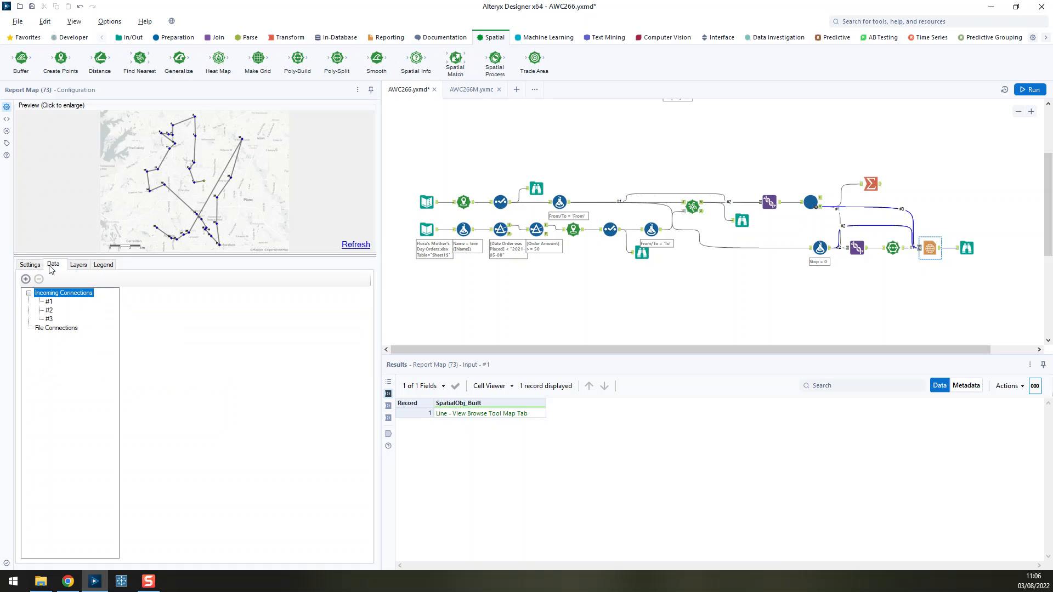
pyautogui.click(49, 319)
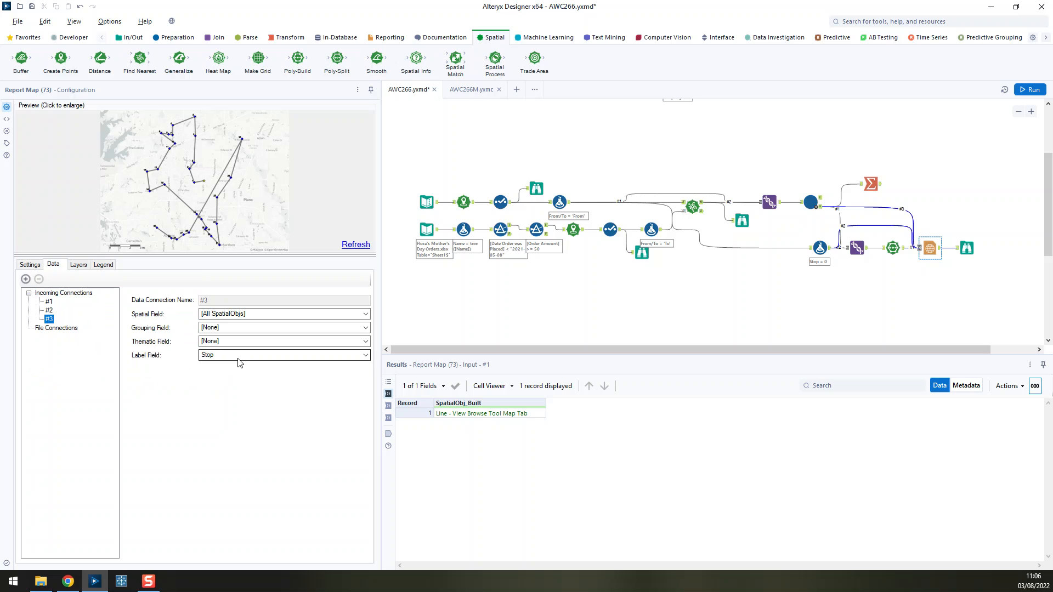
pyautogui.click(80, 267)
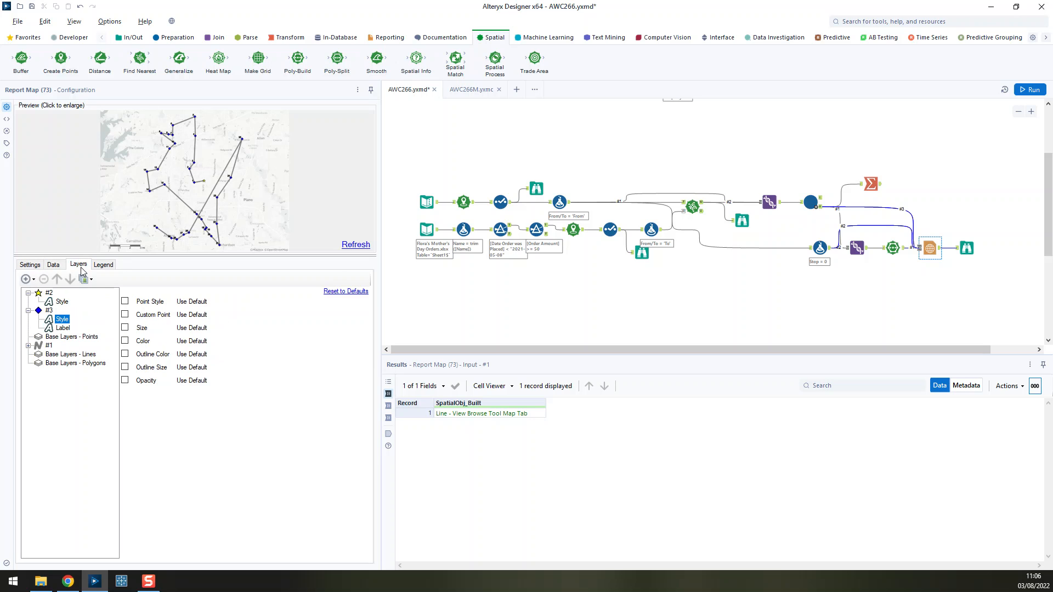
pyautogui.click(63, 328)
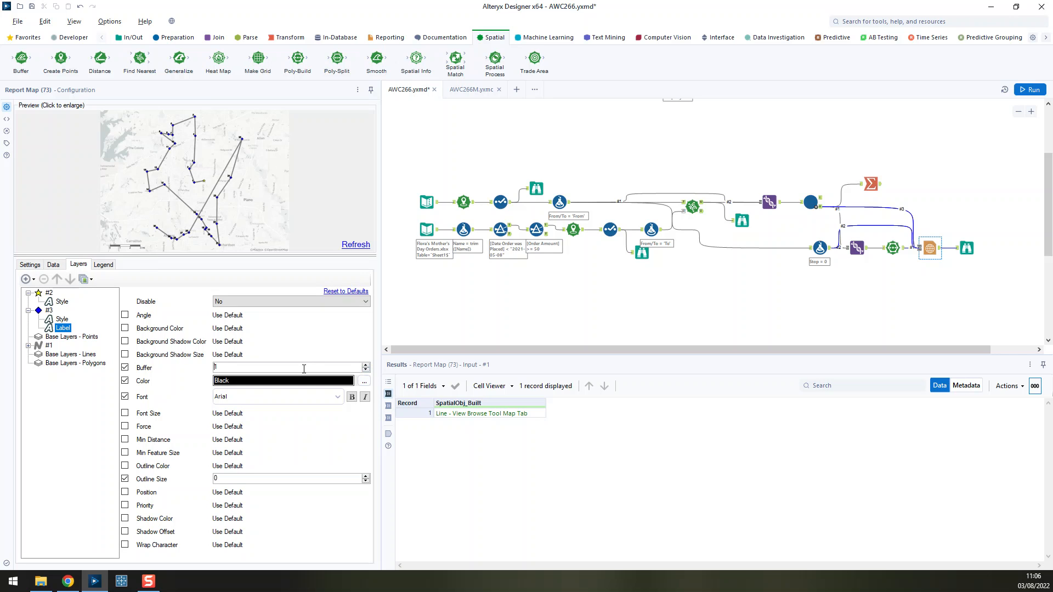
pyautogui.click(968, 250)
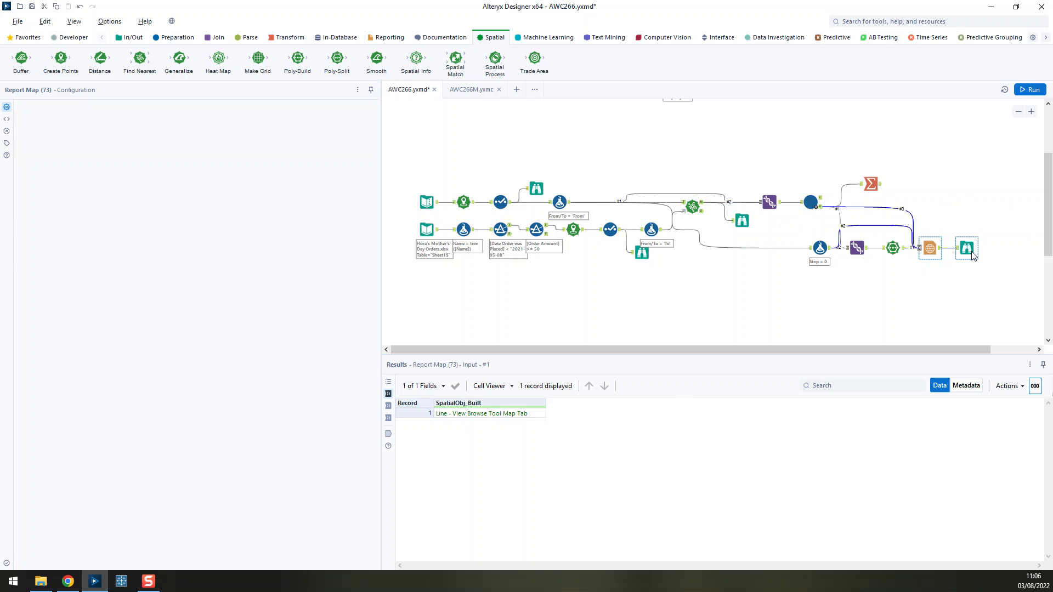